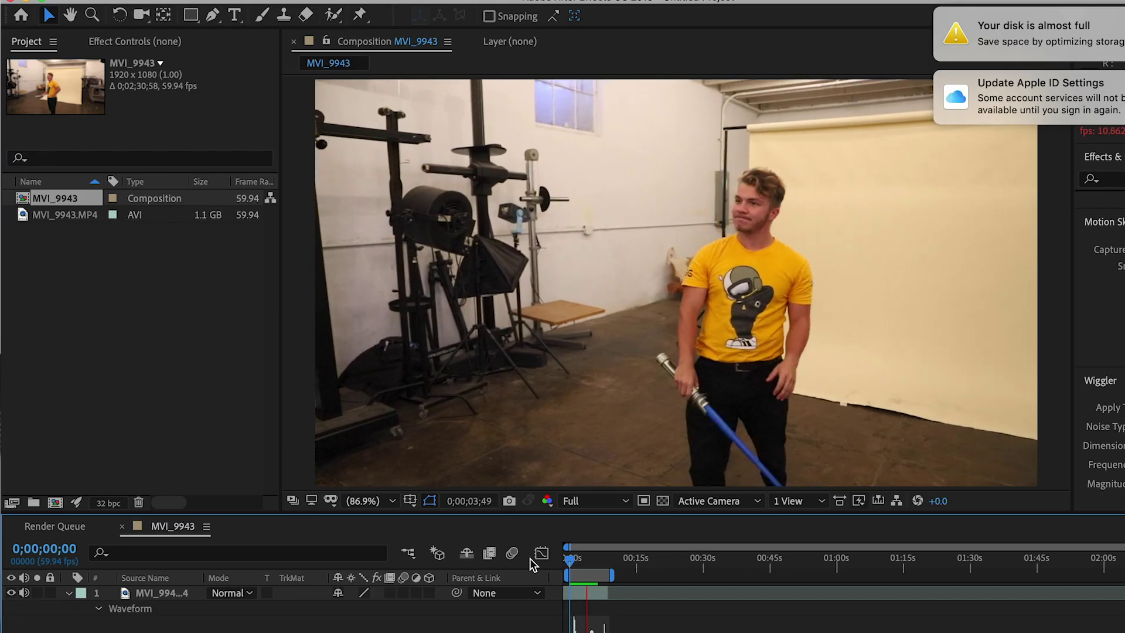
Create a white solid named 'saber white' above the footage, then hide it
{"action": "key", "text": "space"}
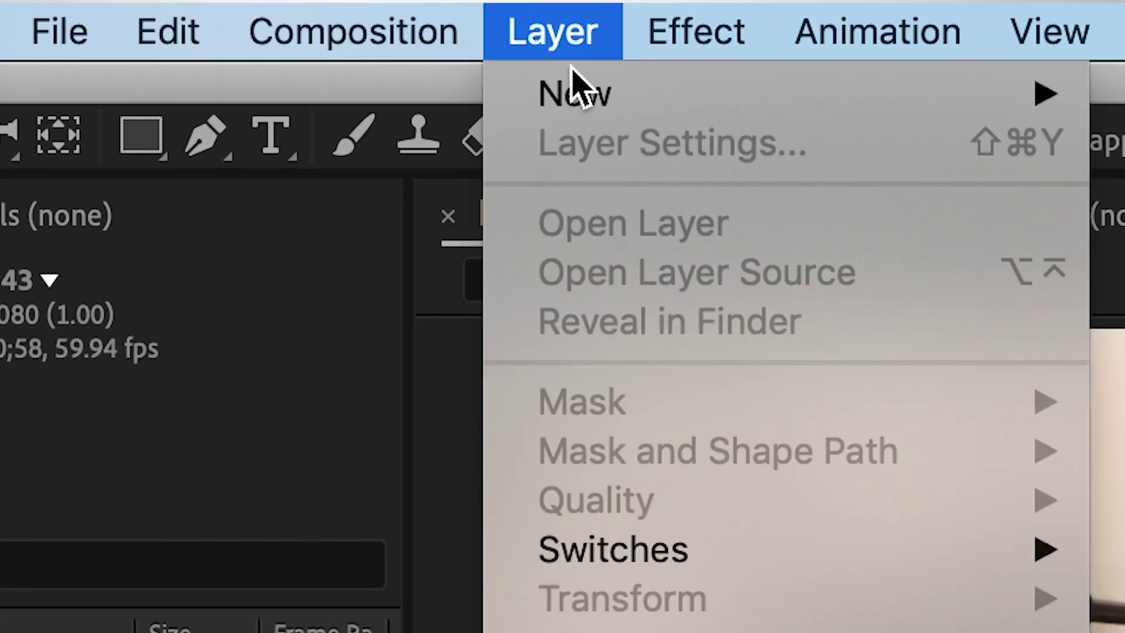
{"action": "mouse_move", "coordinate": [577, 94]}
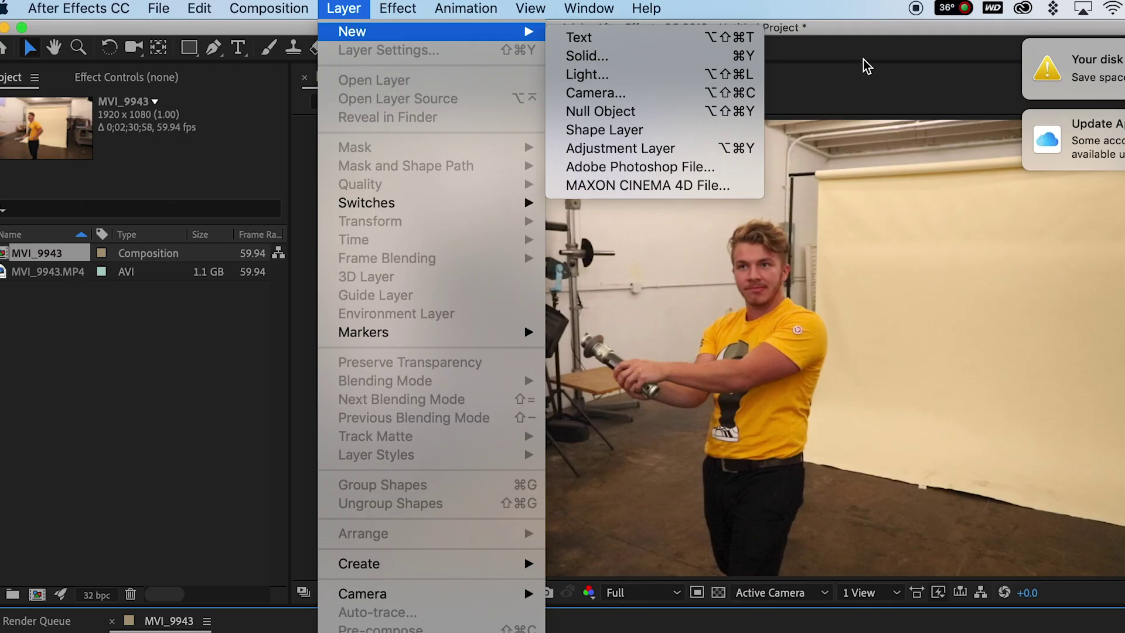
{"action": "left_click", "coordinate": [680, 59]}
{"action": "left_click", "coordinate": [784, 321]}
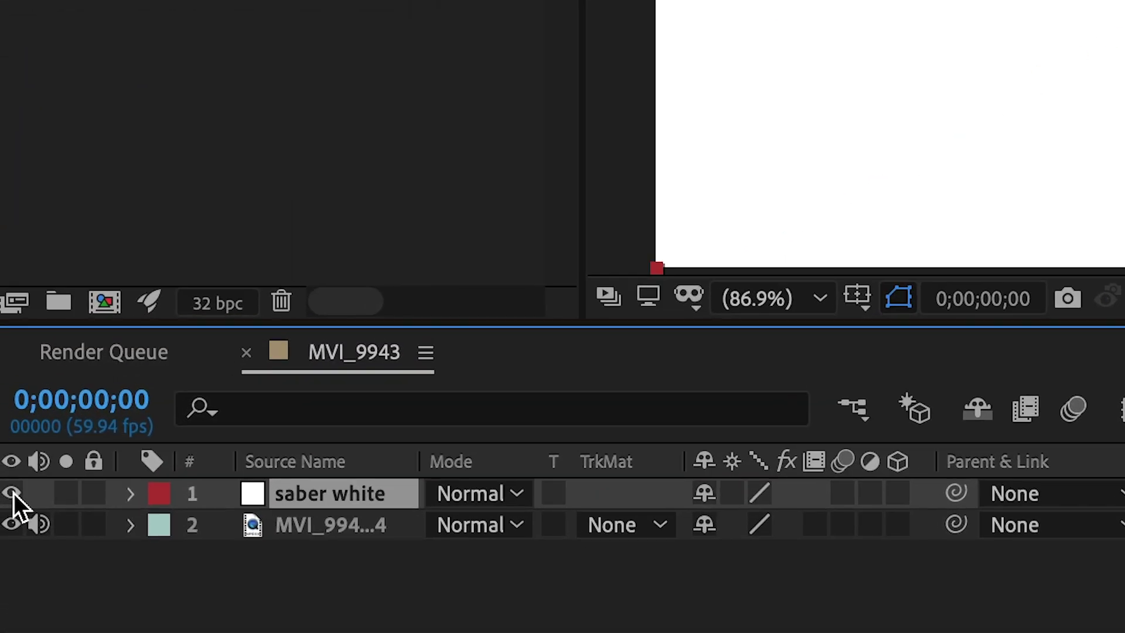
{"action": "left_click", "coordinate": [12, 493]}
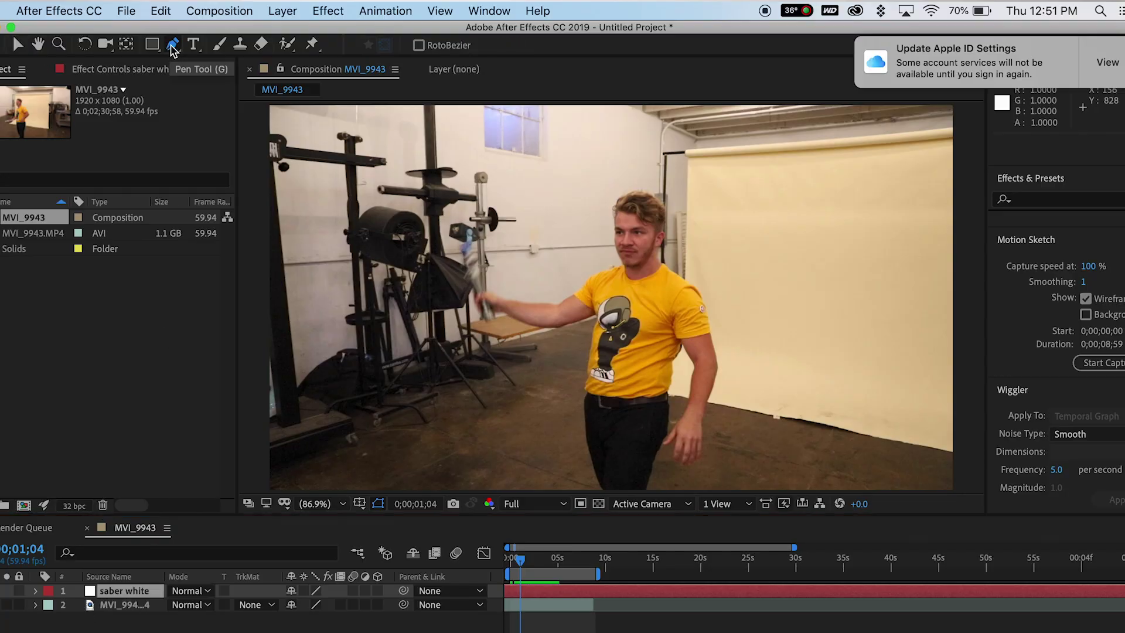
Zoom the viewer to 200% and pan over to the saber blade
{"action": "left_click", "coordinate": [342, 503]}
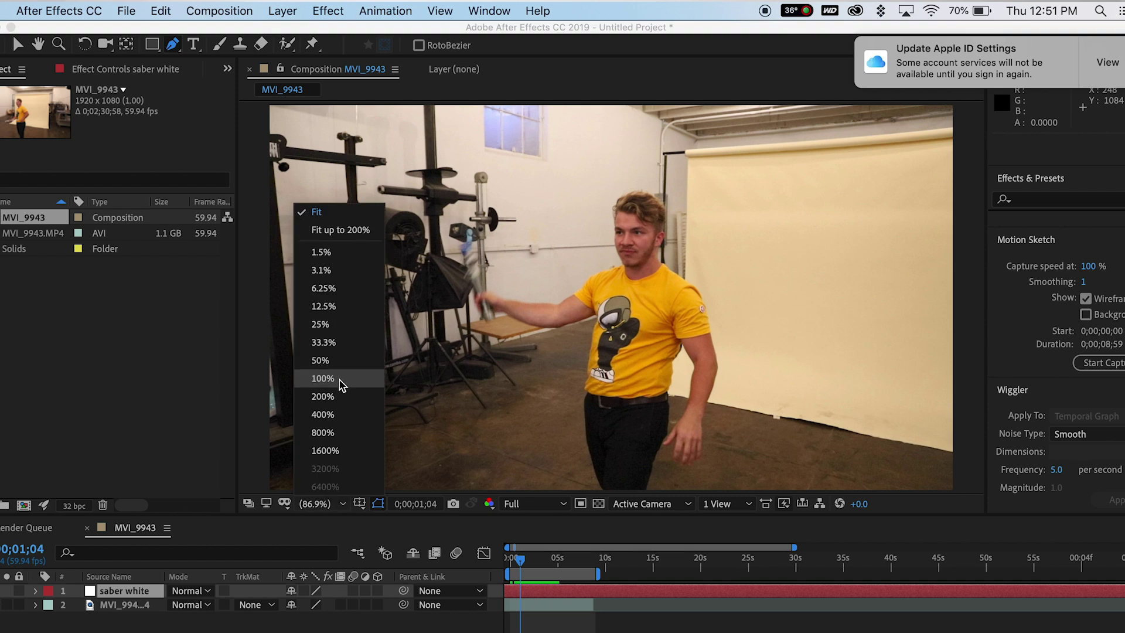
{"action": "left_click", "coordinate": [324, 378]}
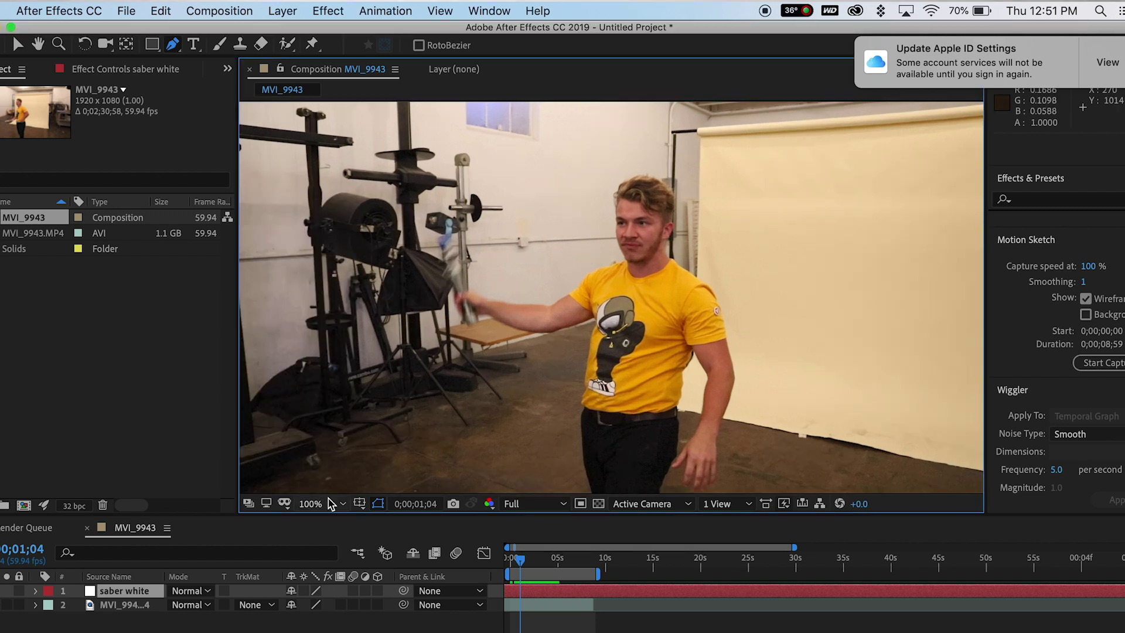
{"action": "left_click", "coordinate": [343, 504]}
{"action": "left_click", "coordinate": [323, 396]}
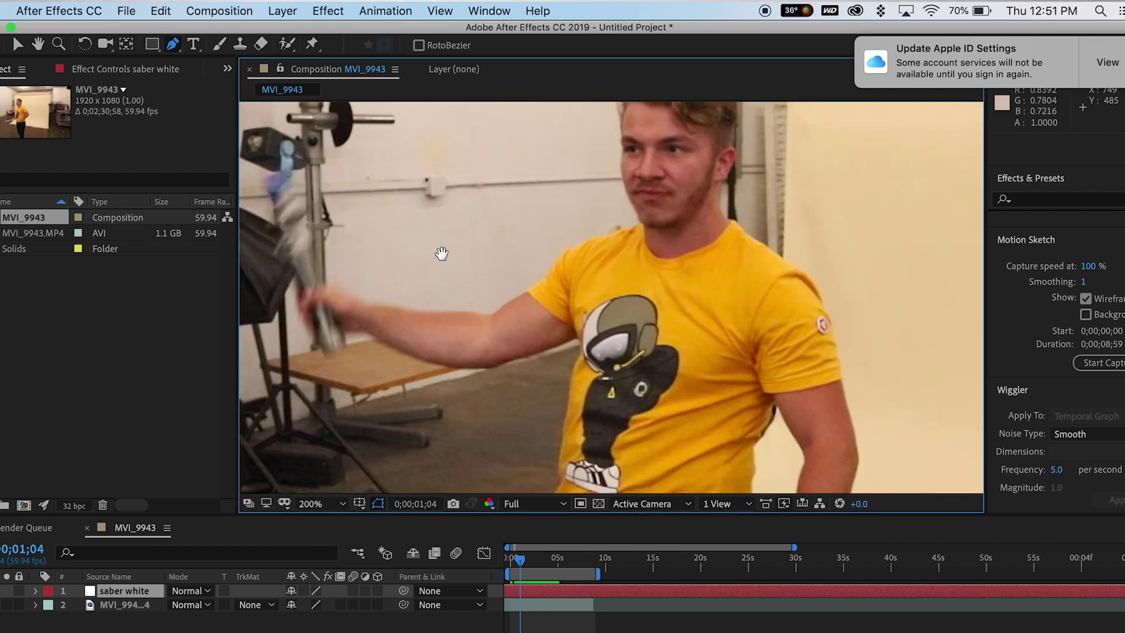
{"action": "key", "text": "h"}
{"action": "left_click_drag", "start_coordinate": [439, 251], "coordinate": [634, 349]}
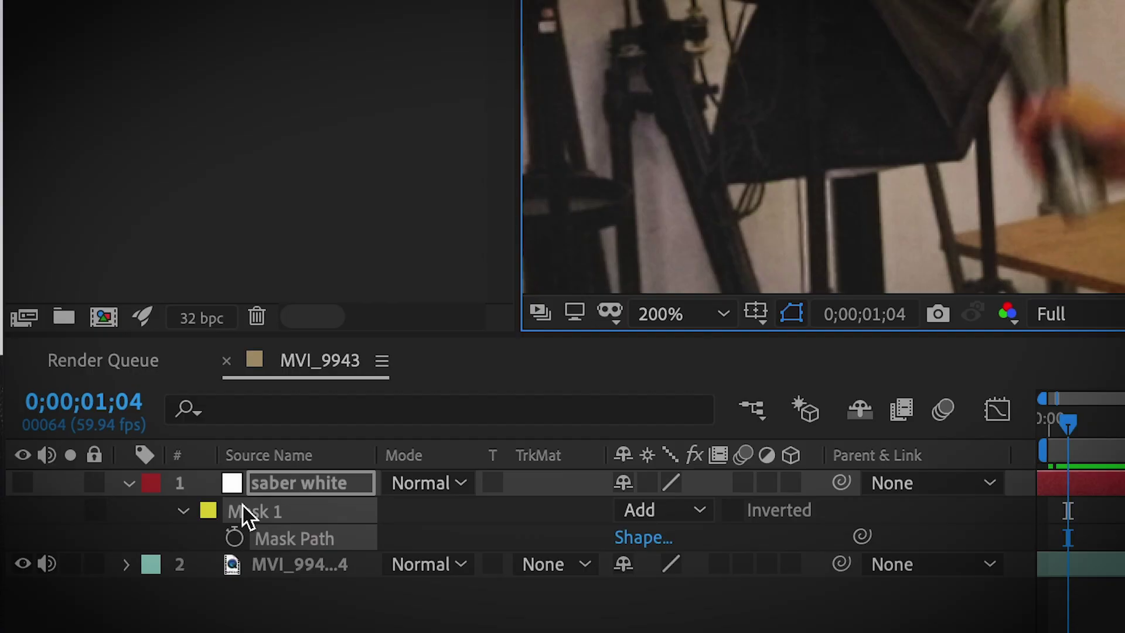
Keyframe Mask 1's path as a strip along the blade, advancing frame by frame
{"action": "left_click", "coordinate": [233, 538]}
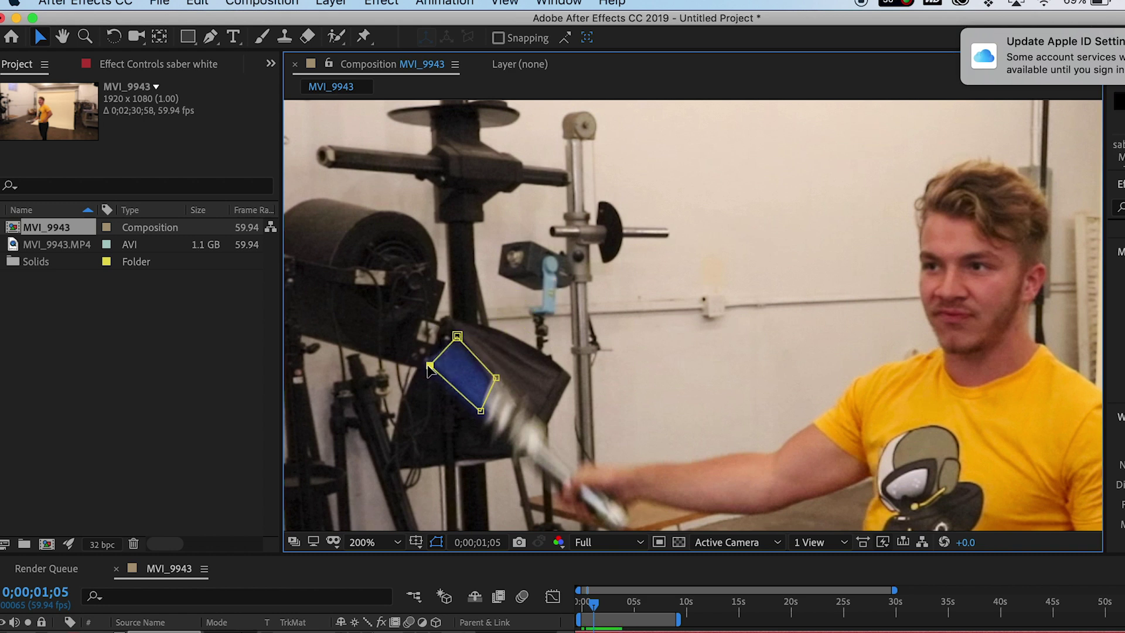
{"action": "left_click_drag", "start_coordinate": [429, 369], "coordinate": [549, 333]}
{"action": "key", "text": "Page_Down"}
{"action": "key", "text": "Page_Down"}
{"action": "key", "text": "Page_Down"}
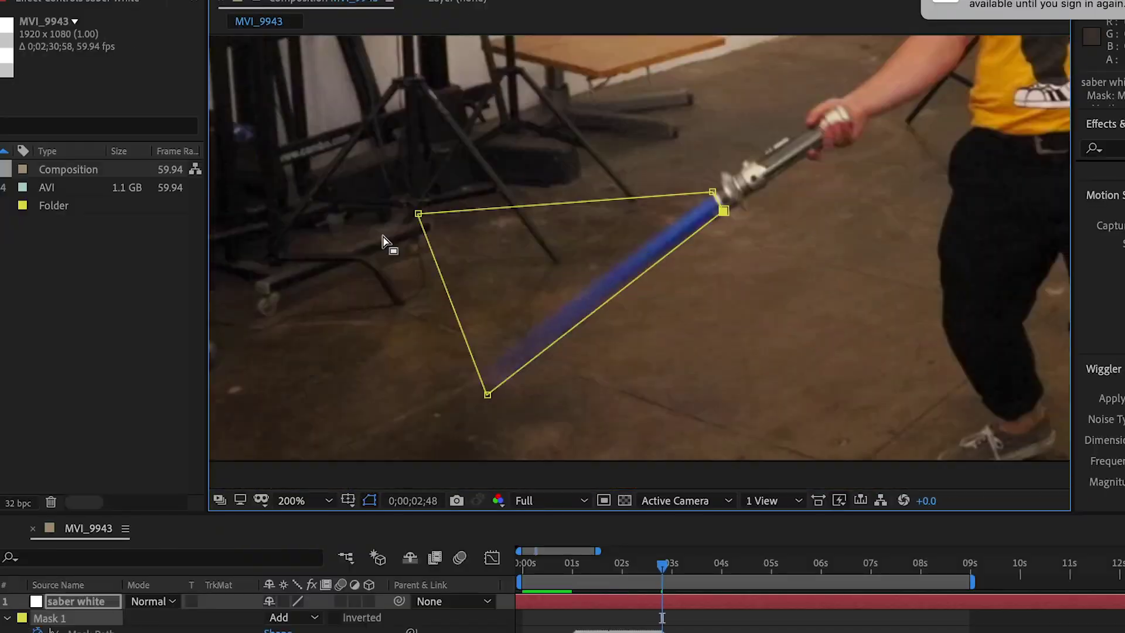
{"action": "scroll", "coordinate": [632, 384], "scroll_direction": "down", "scroll_amount": 2}
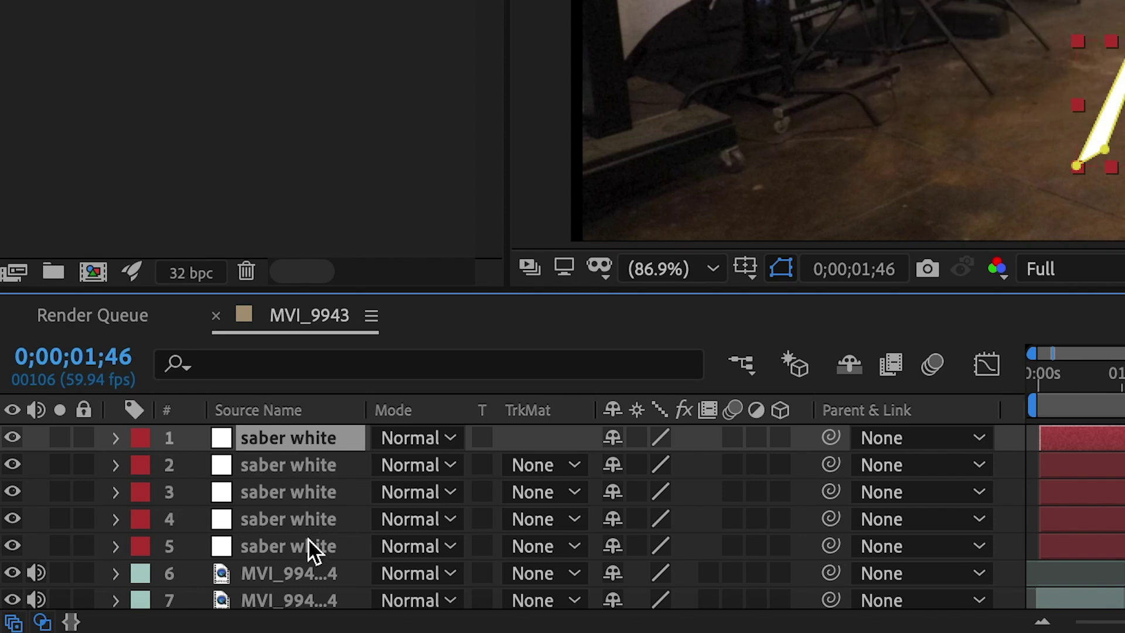
Select all five saber white layers and reveal their mask properties
{"action": "left_click", "coordinate": [306, 546], "text": "shift"}
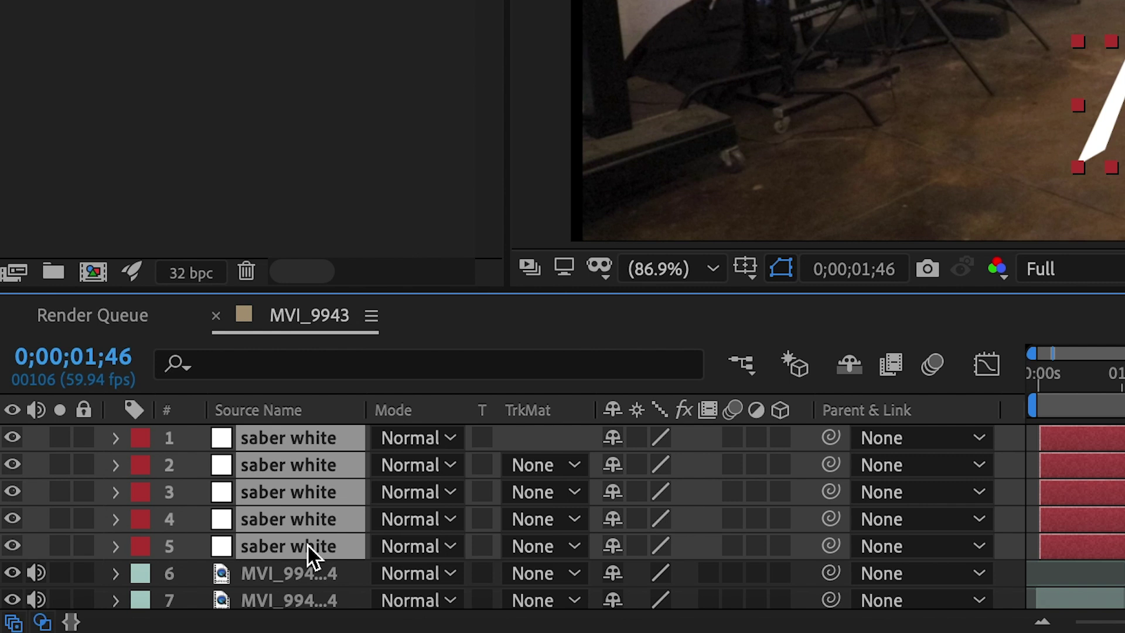
{"action": "key", "text": "m"}
{"action": "key", "text": "m"}
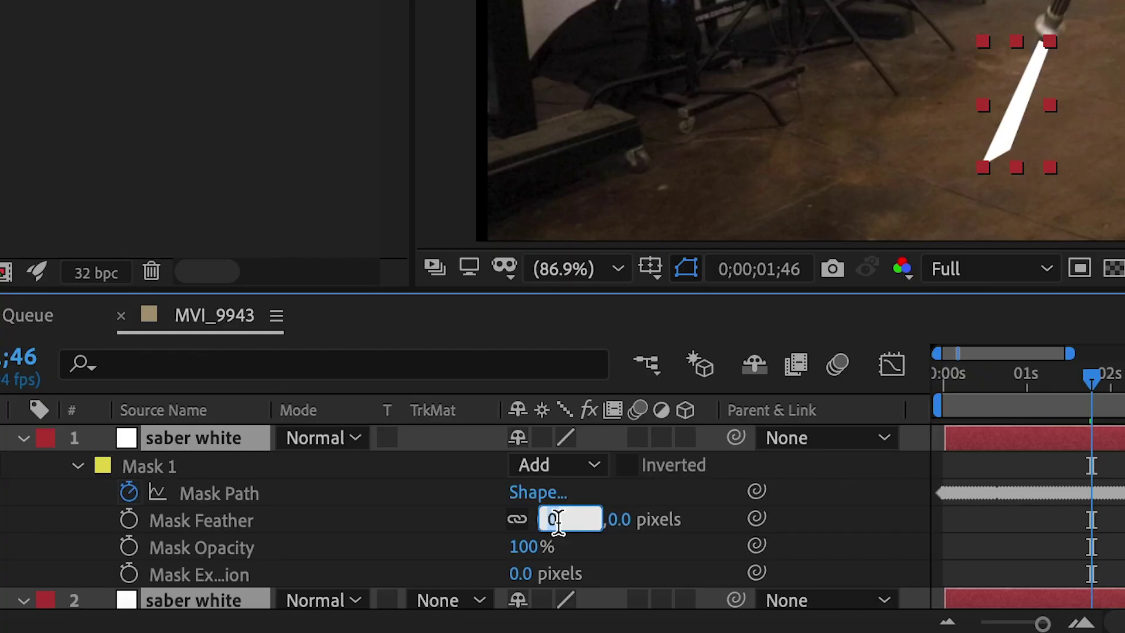
Set Mask Feather to 10 px on layer 2 and 30 px on layer 3
{"action": "scroll", "coordinate": [458, 525], "scroll_direction": "down", "scroll_amount": 3}
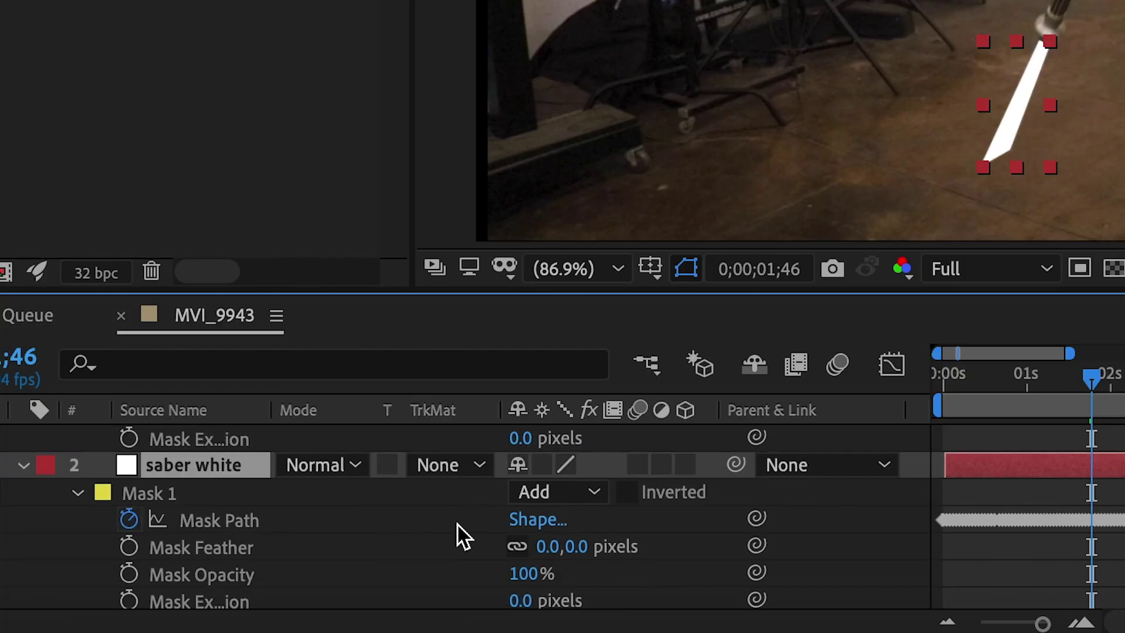
{"action": "left_click", "coordinate": [551, 545]}
{"action": "key", "text": "Return"}
{"action": "scroll", "coordinate": [469, 516], "scroll_direction": "down", "scroll_amount": 5}
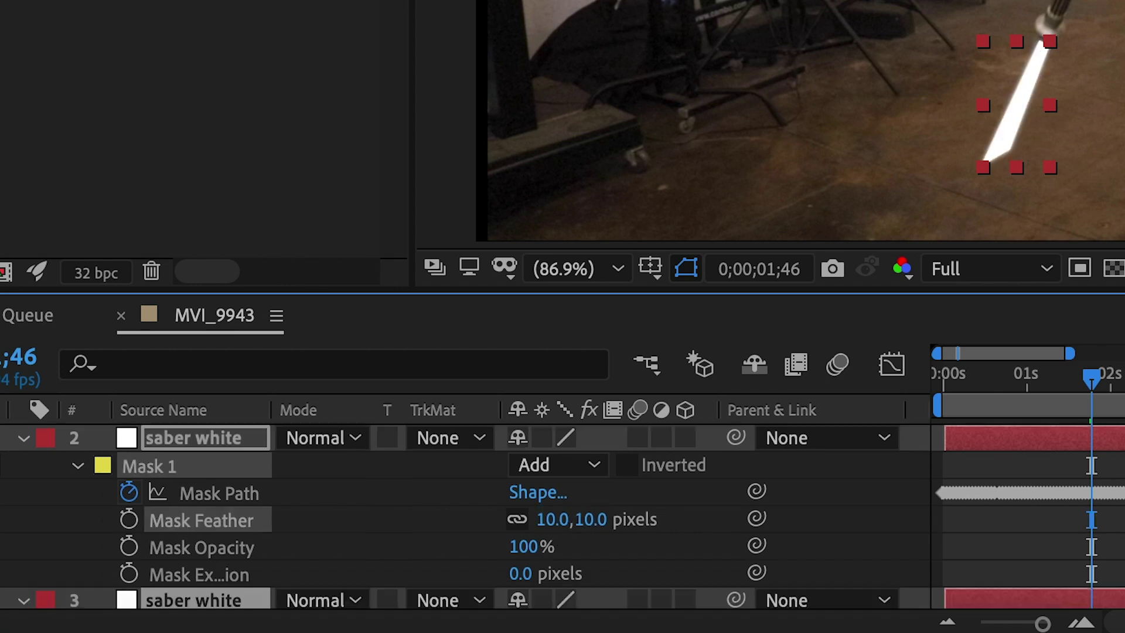
{"action": "left_click", "coordinate": [551, 574]}
{"action": "type", "text": "3"}
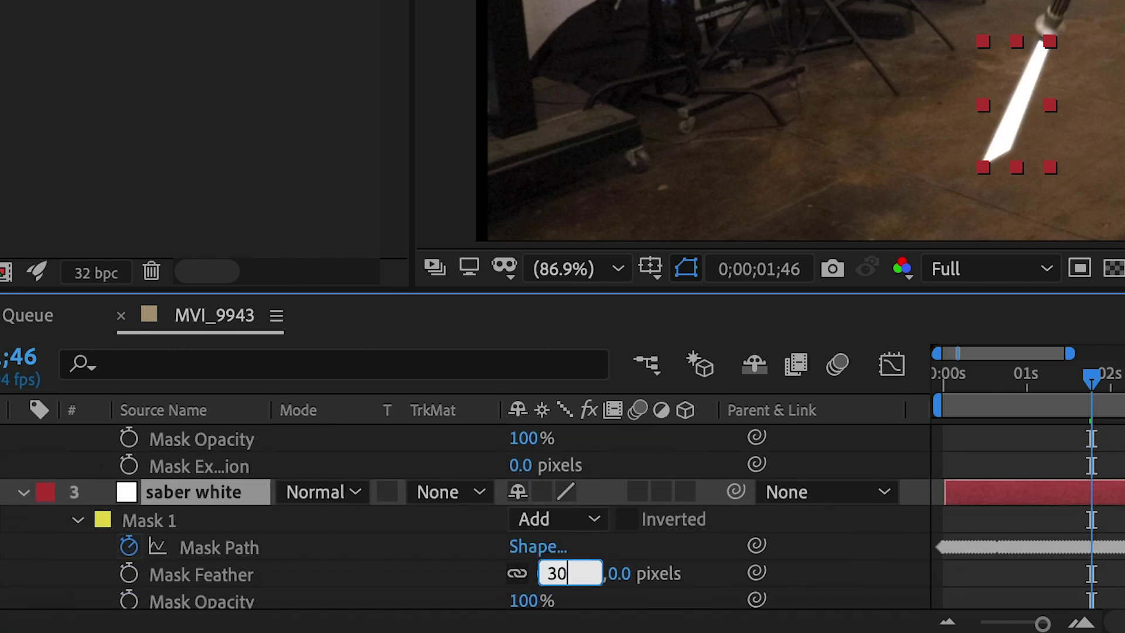
{"action": "type", "text": "0"}
{"action": "key", "text": "Return"}
Set Mask Feather to 60 px on layer 4 and 120 px on layer 5
{"action": "scroll", "coordinate": [557, 574], "scroll_direction": "down", "scroll_amount": 8}
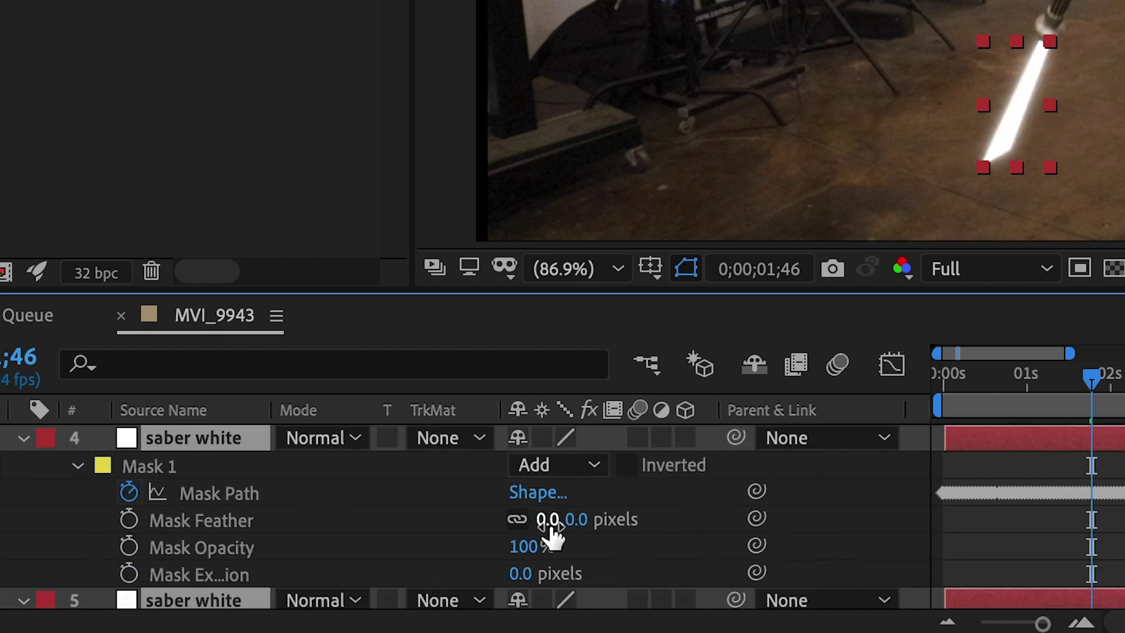
{"action": "left_click", "coordinate": [549, 522]}
{"action": "type", "text": "60"}
{"action": "key", "text": "Return"}
{"action": "scroll", "coordinate": [551, 521], "scroll_direction": "down", "scroll_amount": 5}
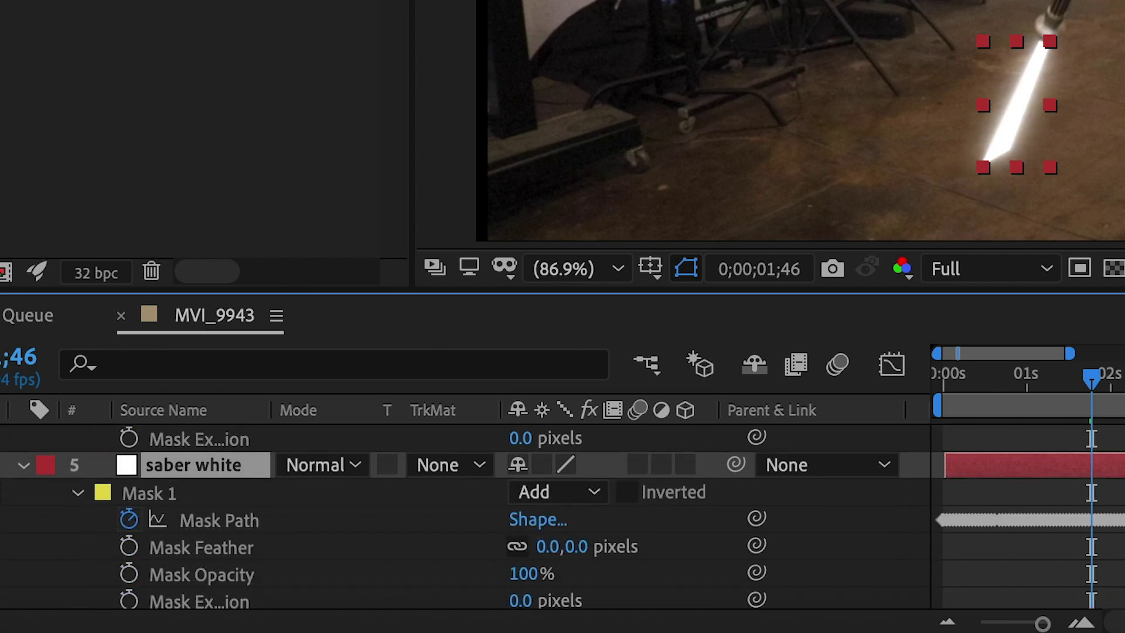
{"action": "left_click", "coordinate": [550, 547]}
{"action": "type", "text": "120"}
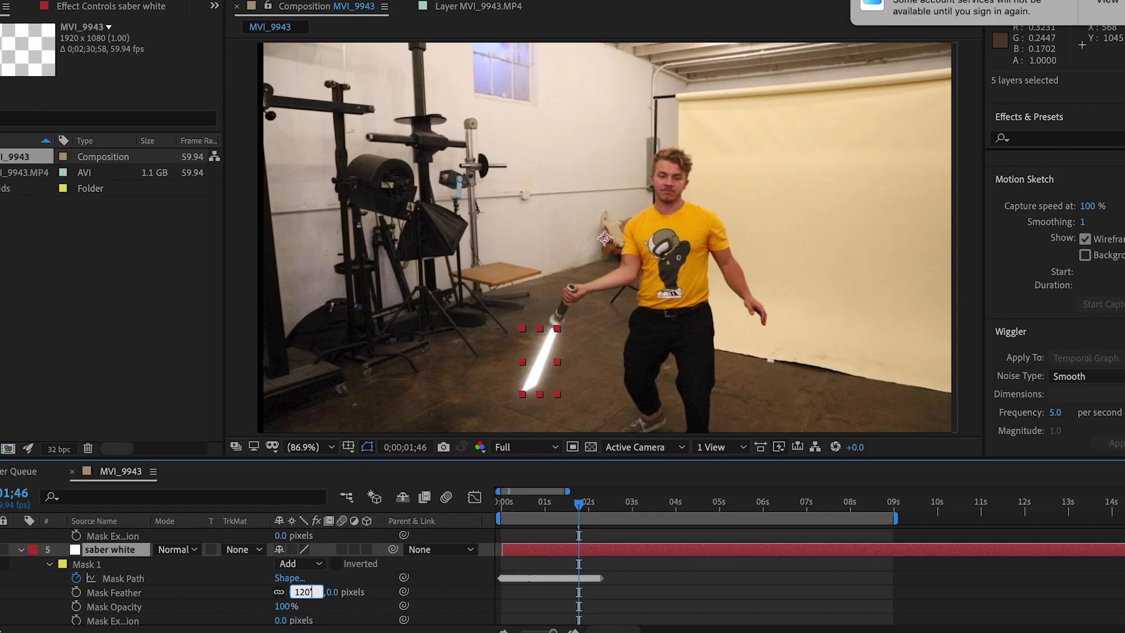
{"action": "key", "text": "Return"}
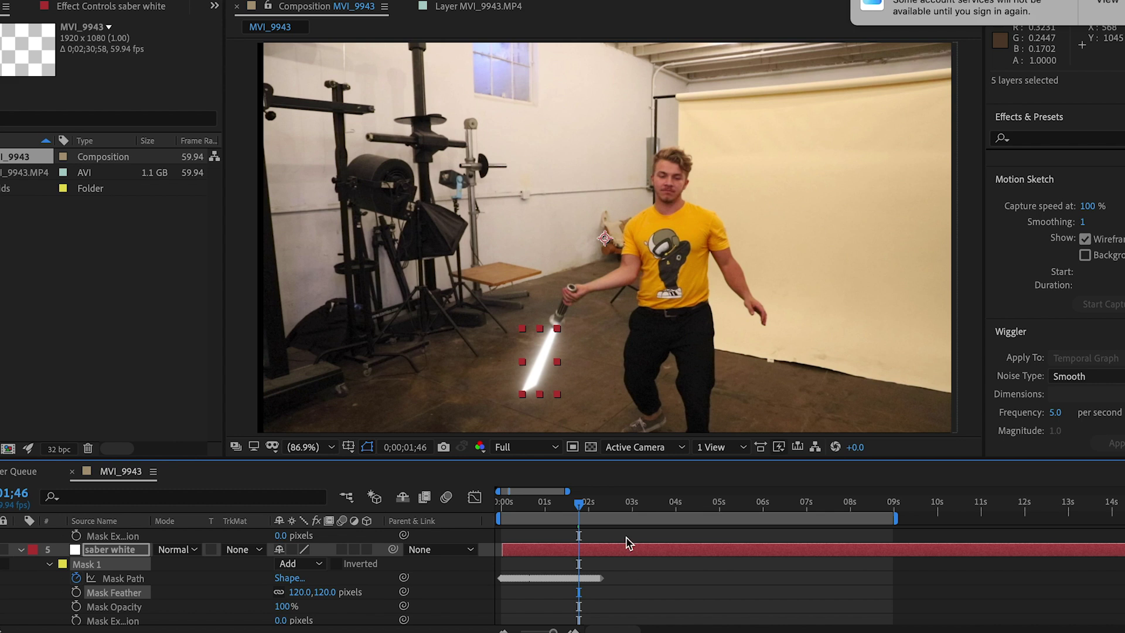
Preview the glowing saber from the start, then collapse all layer properties
{"action": "left_click", "coordinate": [499, 514]}
{"action": "key", "text": "space"}
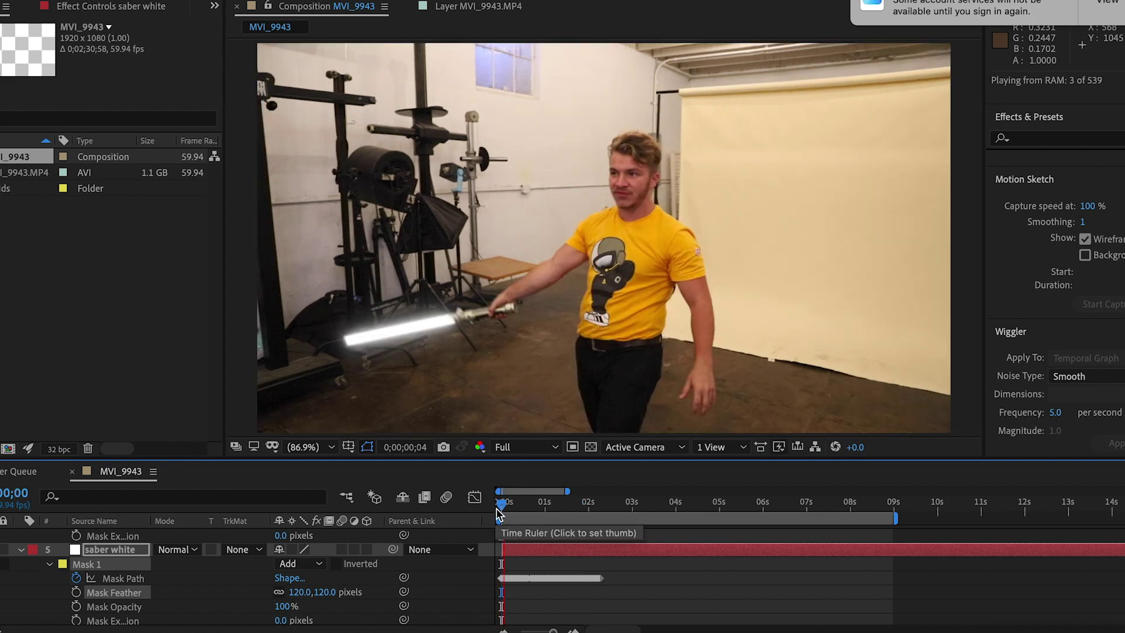
{"action": "scroll", "coordinate": [117, 589], "scroll_direction": "up", "scroll_amount": 8}
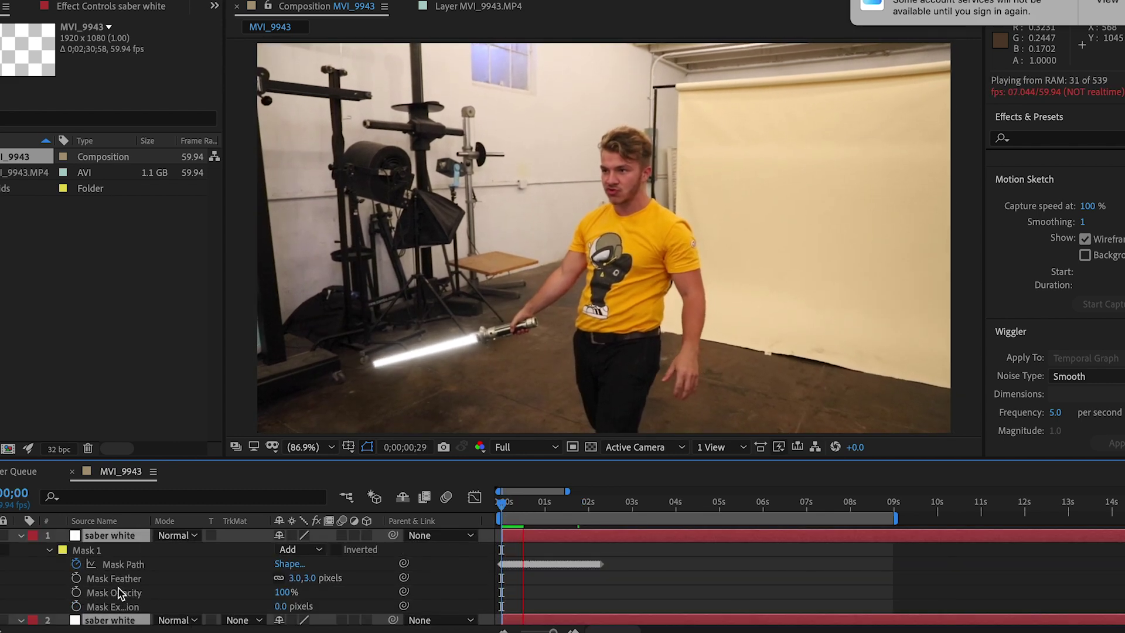
{"action": "key", "text": "ctrl+grave"}
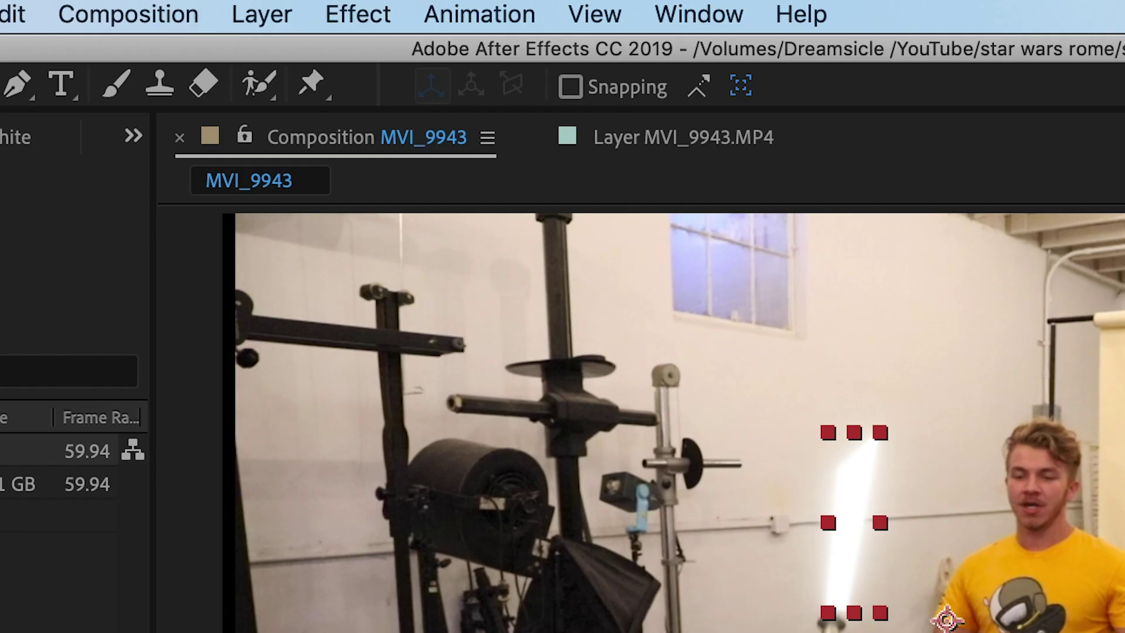
Add a new black solid layer, Black Solid 1, to the composition
{"action": "left_click", "coordinate": [234, 8]}
{"action": "mouse_move", "coordinate": [291, 51]}
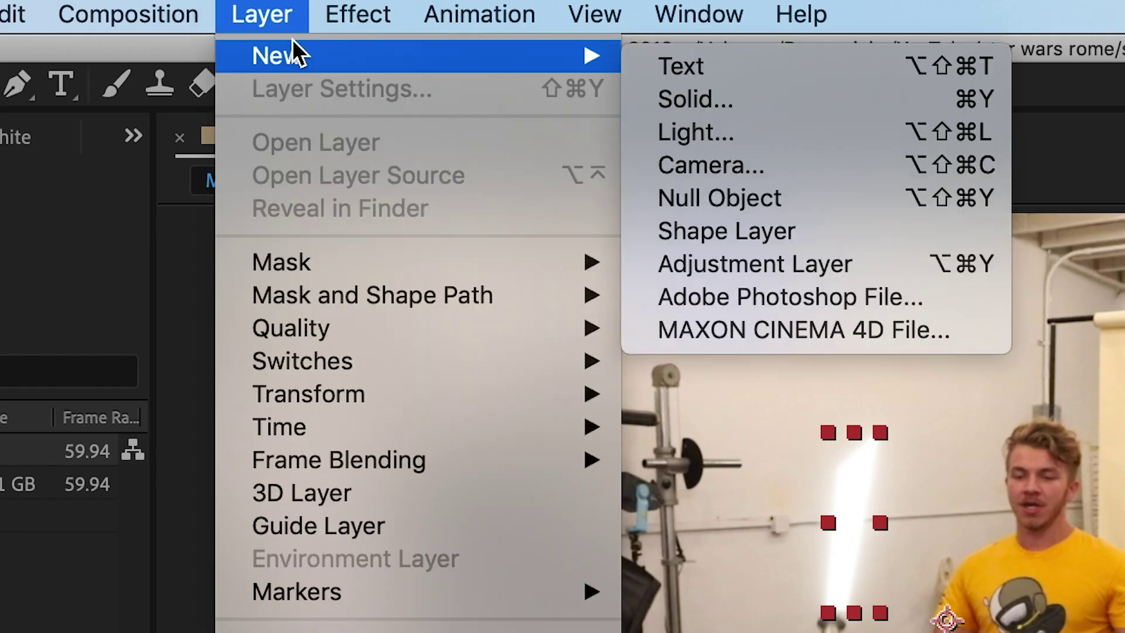
{"action": "left_click", "coordinate": [823, 110]}
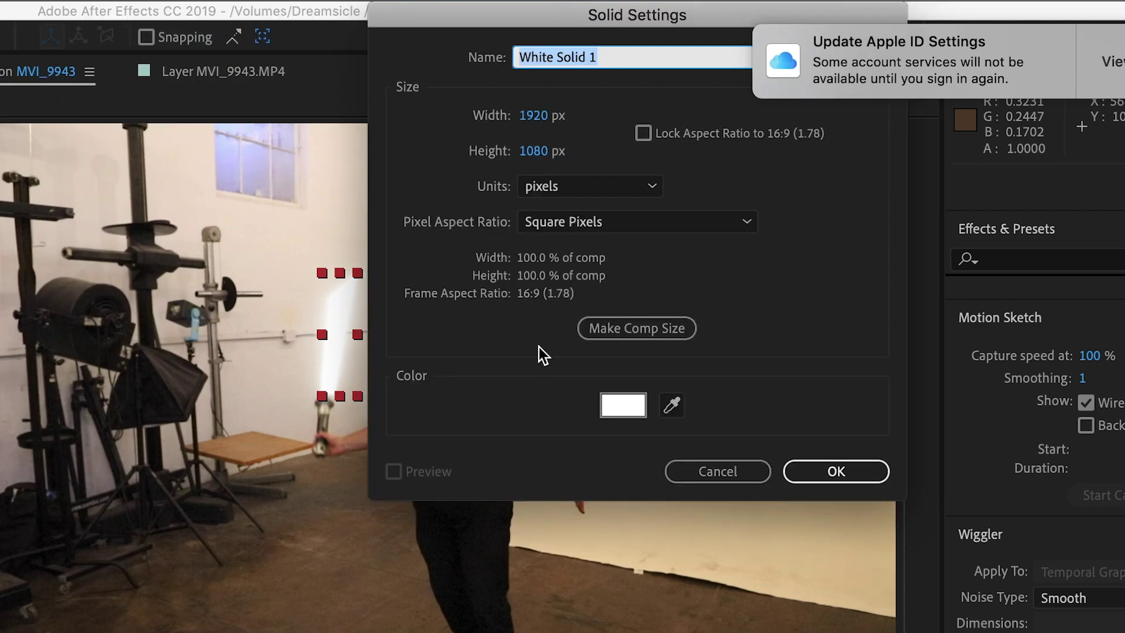
{"action": "left_click", "coordinate": [625, 416]}
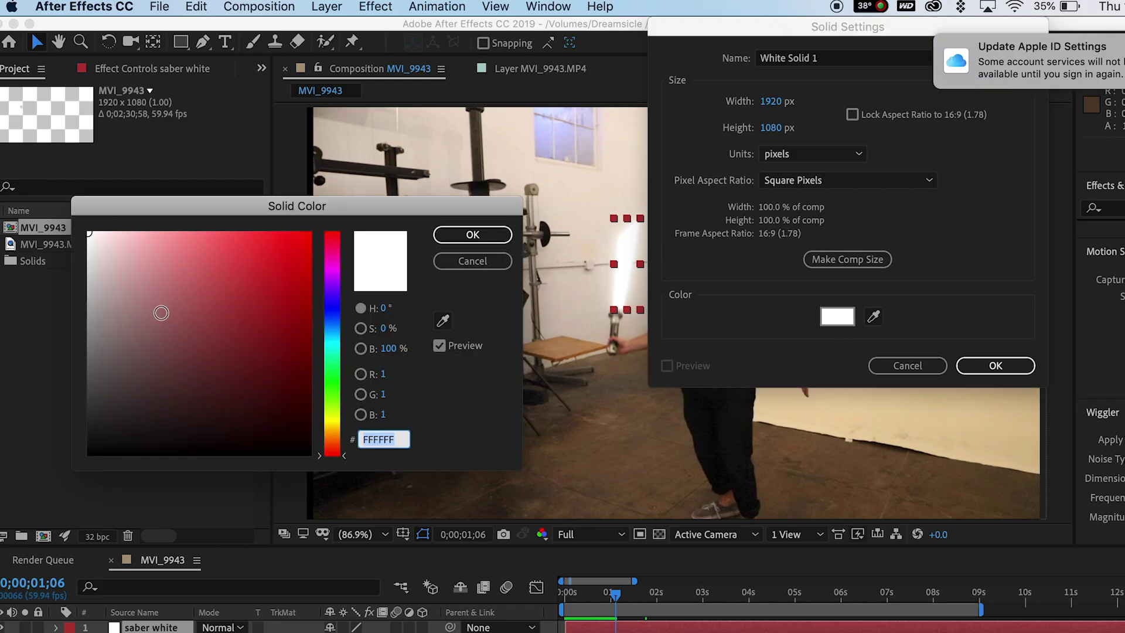
{"action": "left_click", "coordinate": [0, 582]}
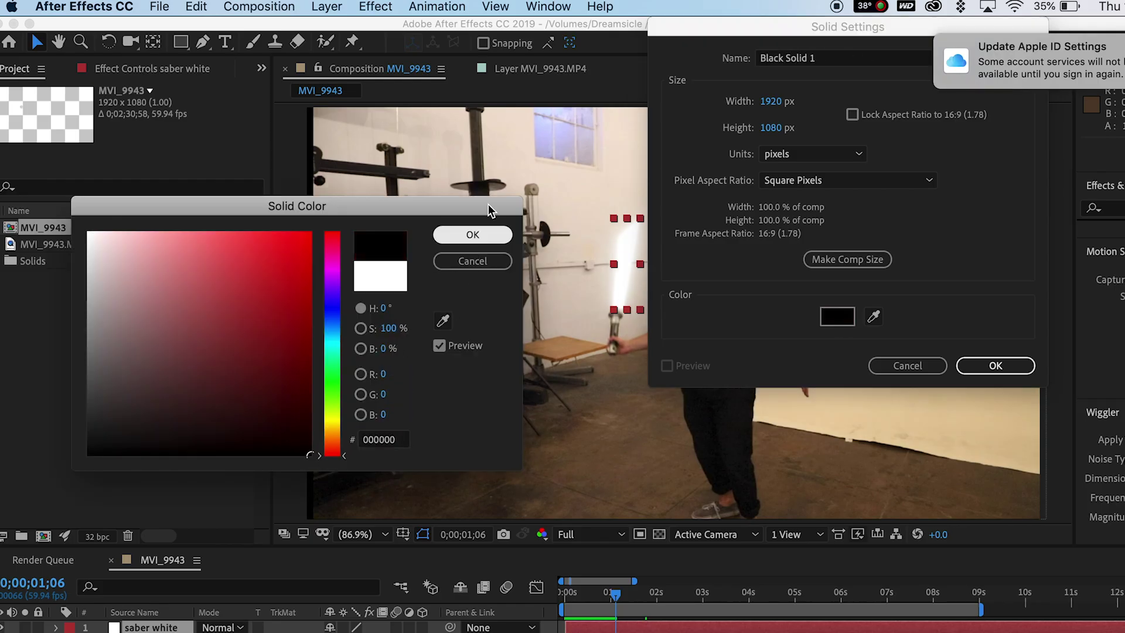
{"action": "left_click", "coordinate": [475, 235]}
{"action": "left_click", "coordinate": [988, 365]}
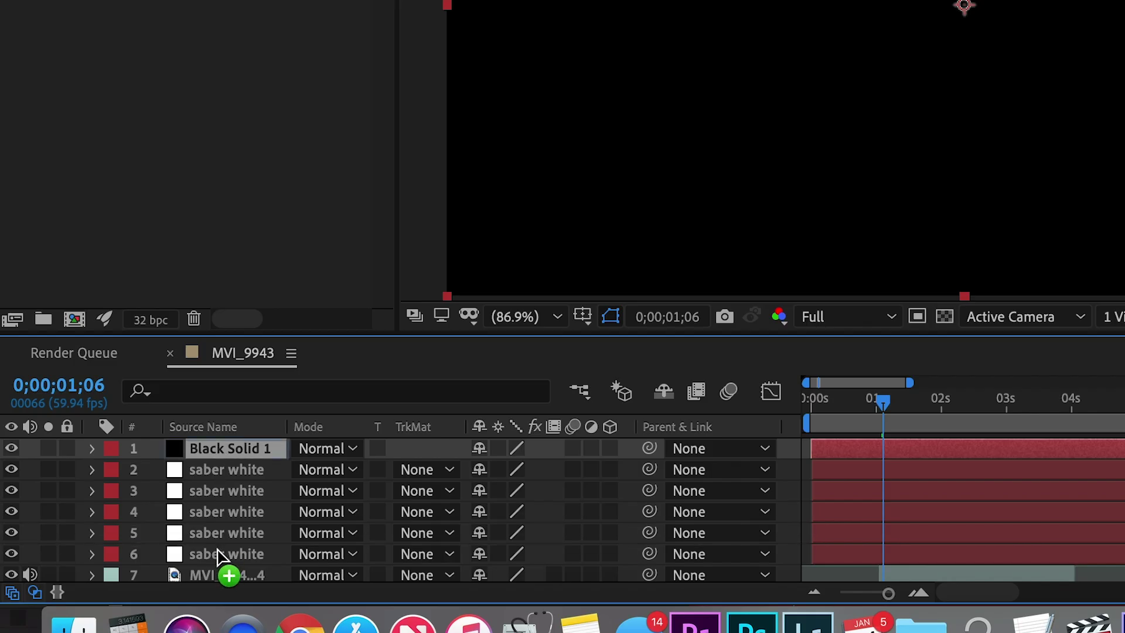
Move Black Solid 1 beneath the saber layers and preview from the start
{"action": "left_click_drag", "start_coordinate": [218, 555], "coordinate": [219, 562]}
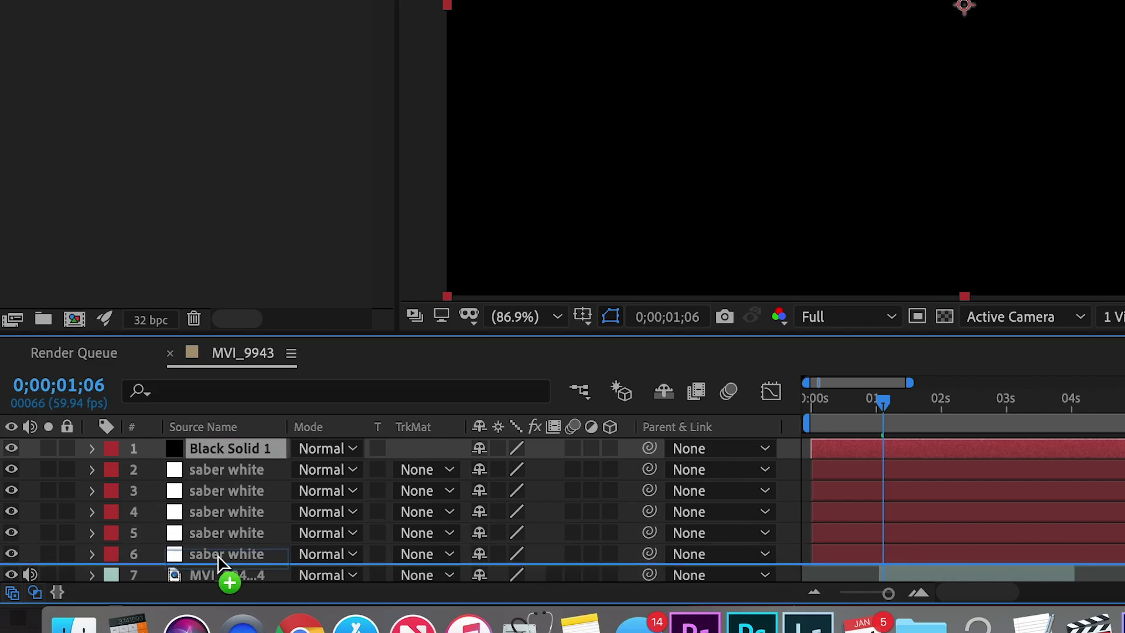
{"action": "left_click_drag", "start_coordinate": [218, 563], "coordinate": [221, 569]}
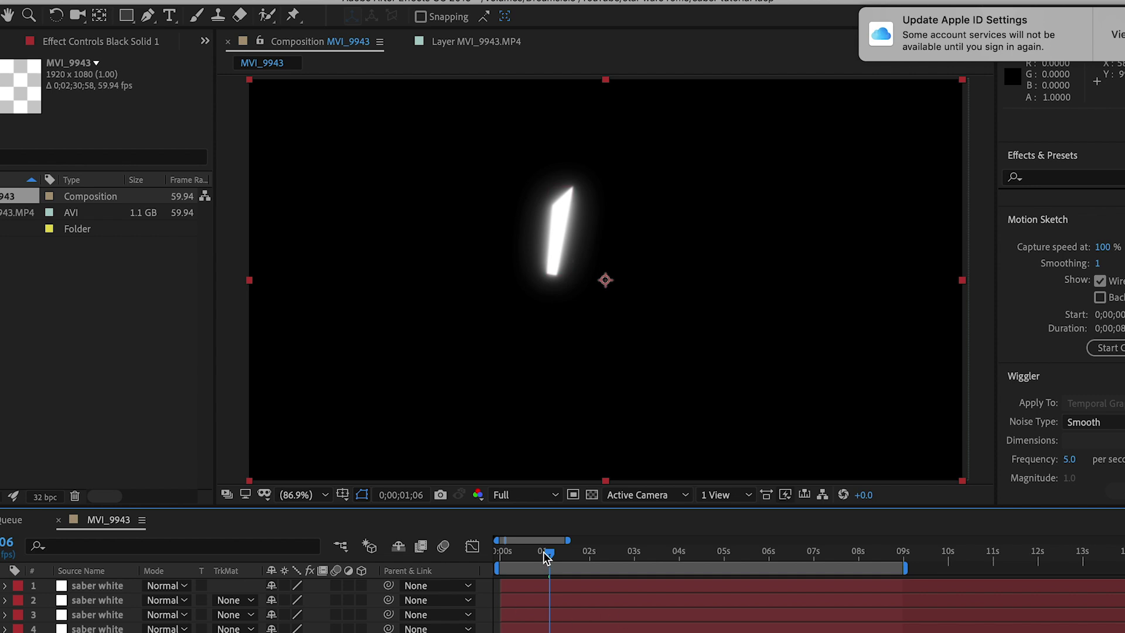
{"action": "left_click_drag", "start_coordinate": [545, 557], "coordinate": [502, 555]}
{"action": "key", "text": "space"}
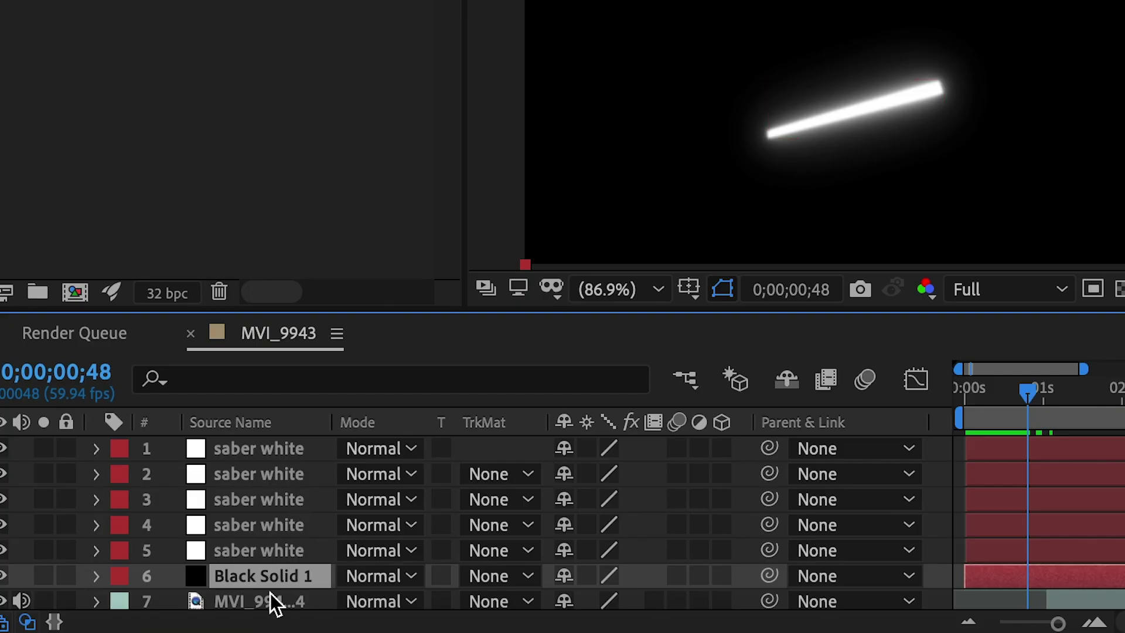
Pre-compose the saber layers and black solid into 'light saber' with Screen blend mode
{"action": "left_click", "coordinate": [266, 446], "text": "shift"}
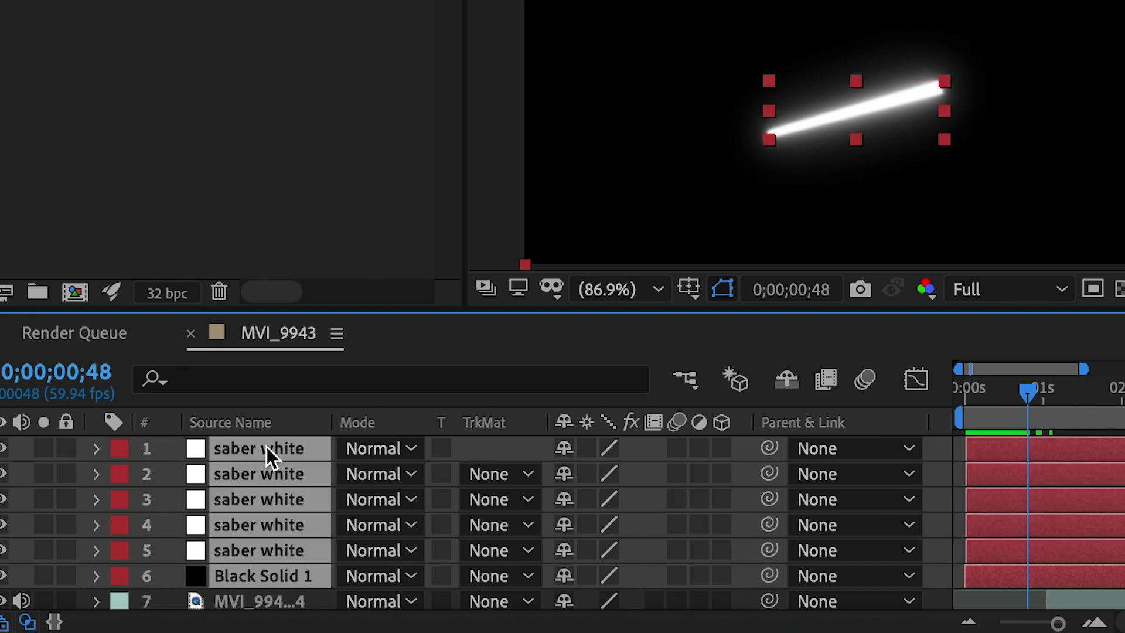
{"action": "right_click", "coordinate": [266, 446]}
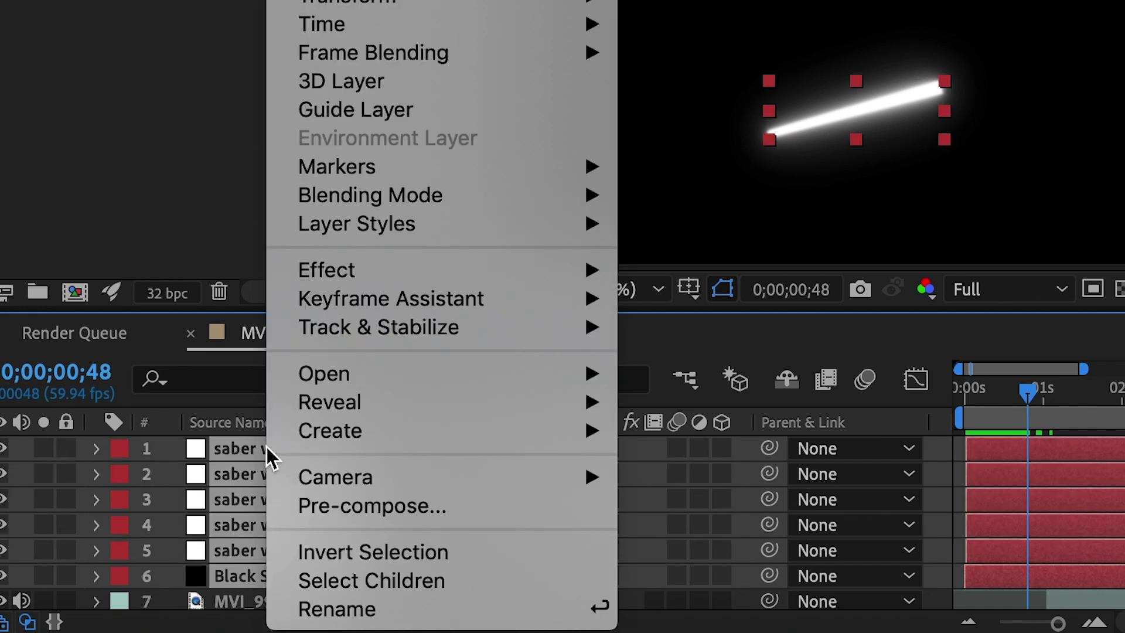
{"action": "left_click", "coordinate": [379, 508]}
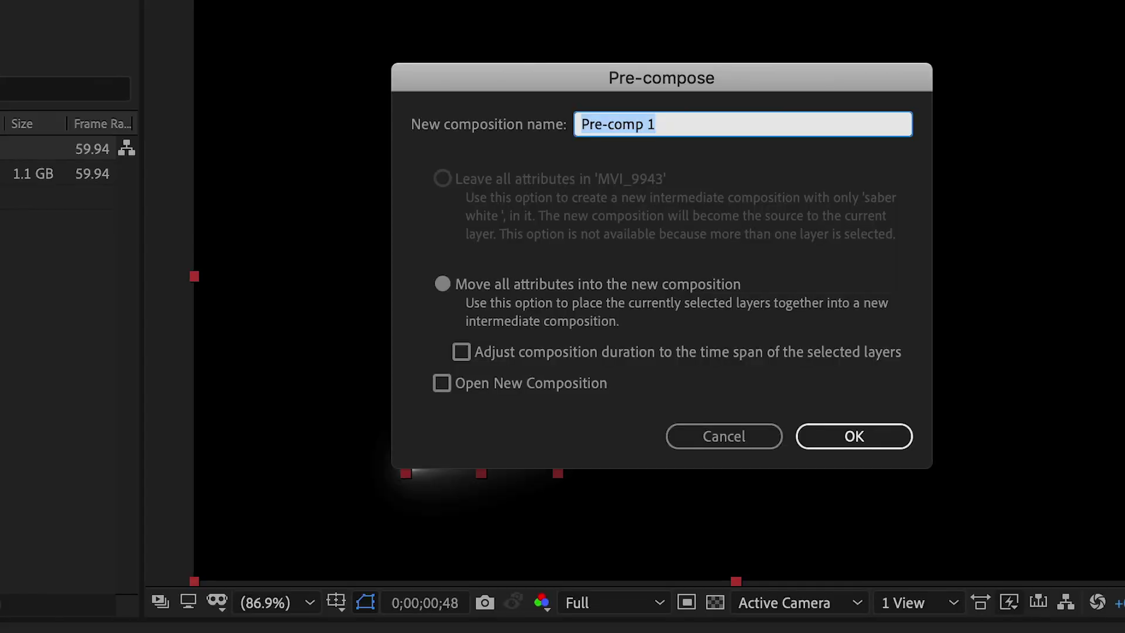
{"action": "type", "text": "light saber"}
{"action": "left_click", "coordinate": [853, 436]}
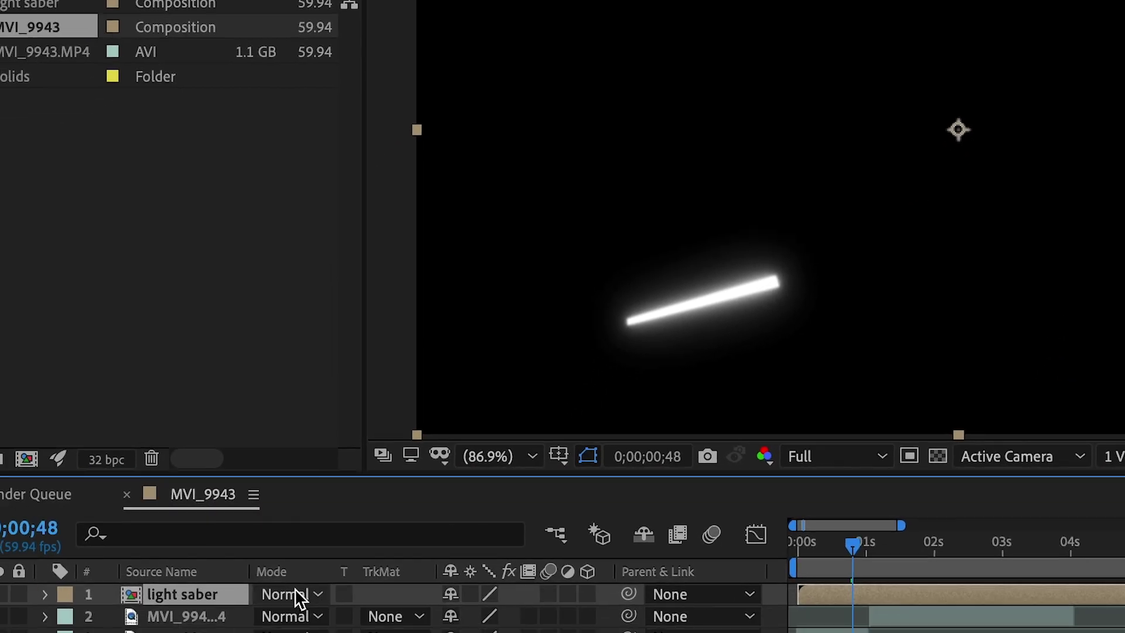
{"action": "left_click", "coordinate": [292, 595]}
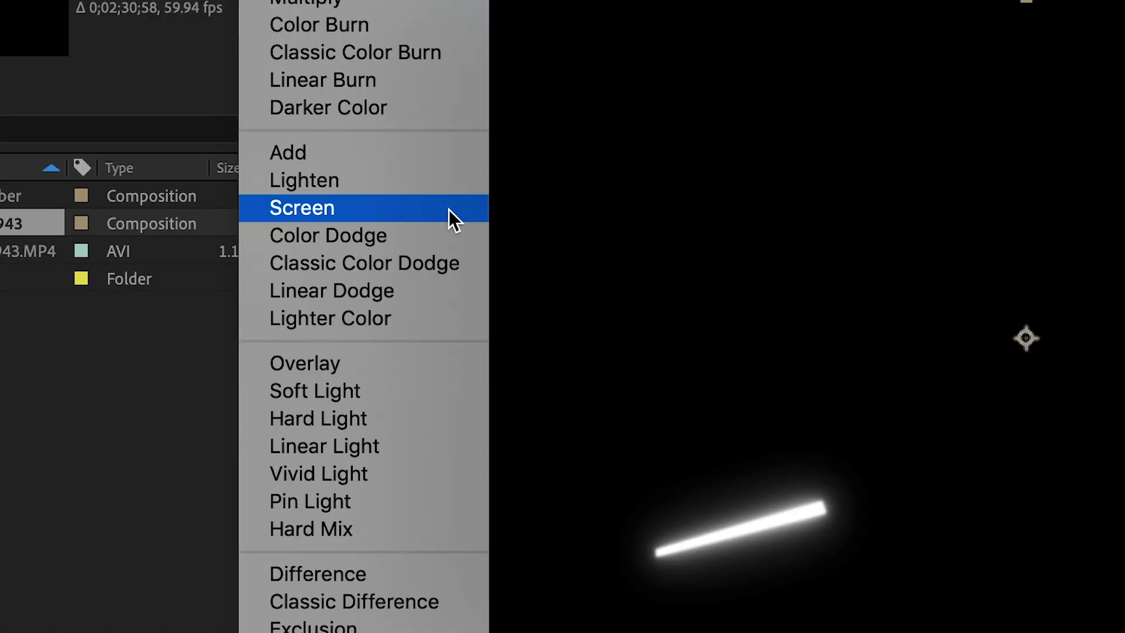
{"action": "left_click", "coordinate": [442, 15]}
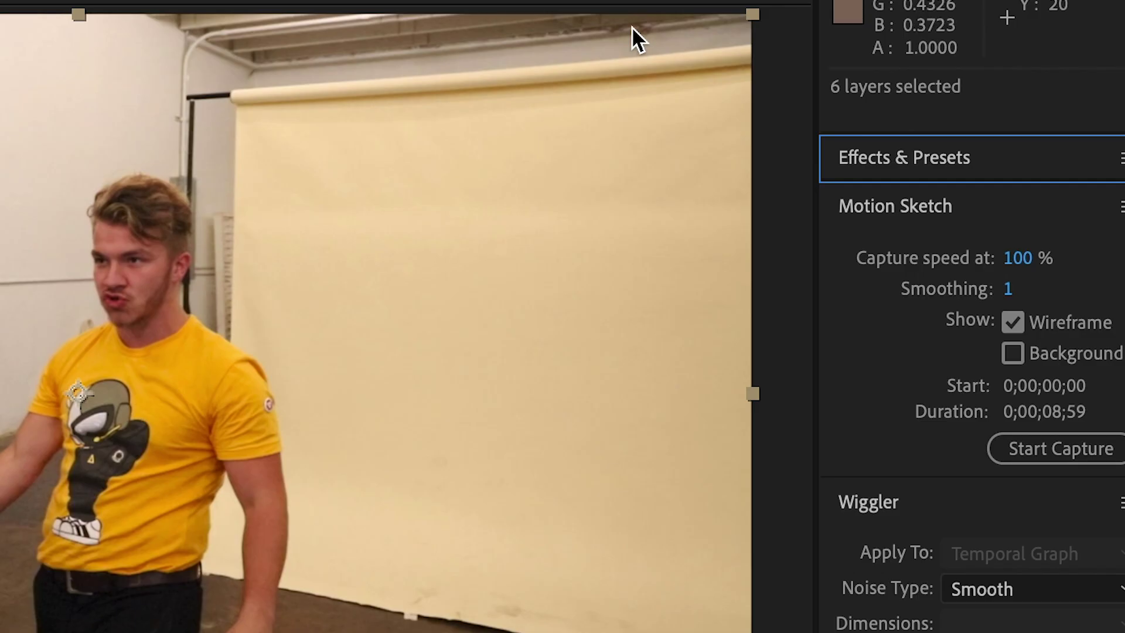
Search 'curves' in Effects & Presets and apply Curves to the light saber layer
{"action": "left_click", "coordinate": [1009, 162]}
{"action": "left_click", "coordinate": [918, 202]}
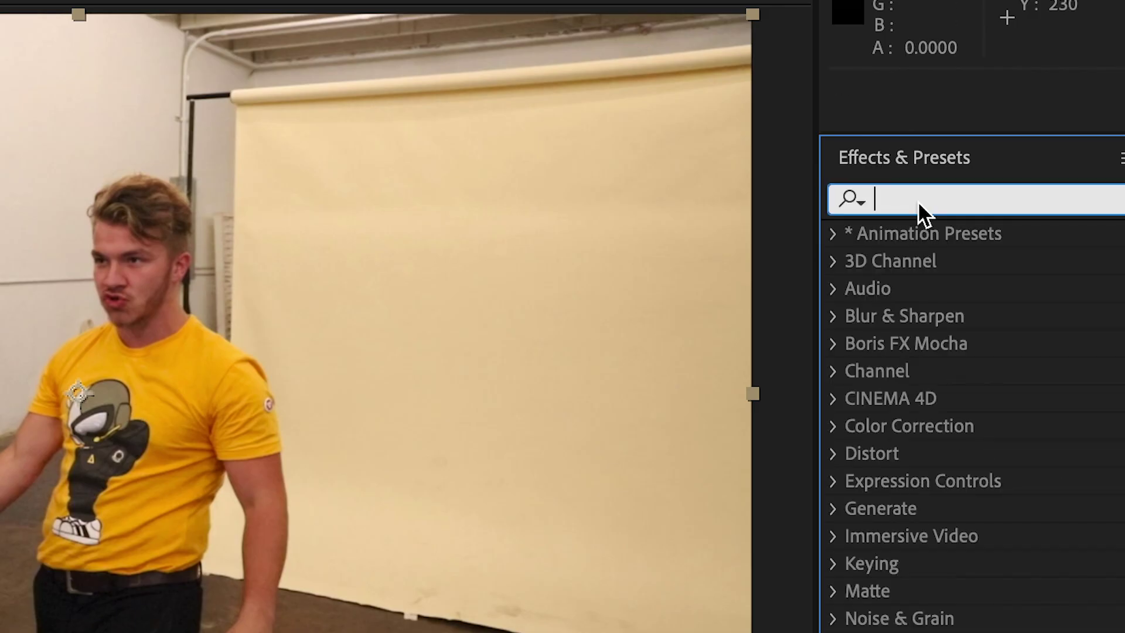
{"action": "type", "text": "curves"}
{"action": "left_click_drag", "start_coordinate": [1037, 248], "coordinate": [572, 557]}
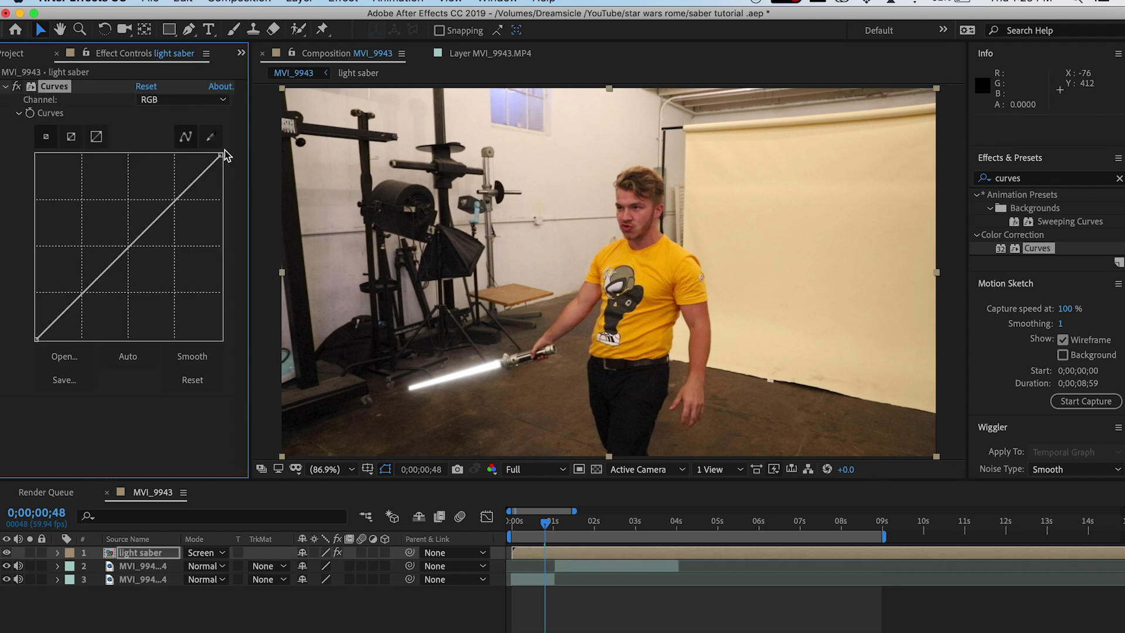
{"action": "left_click", "coordinate": [223, 102]}
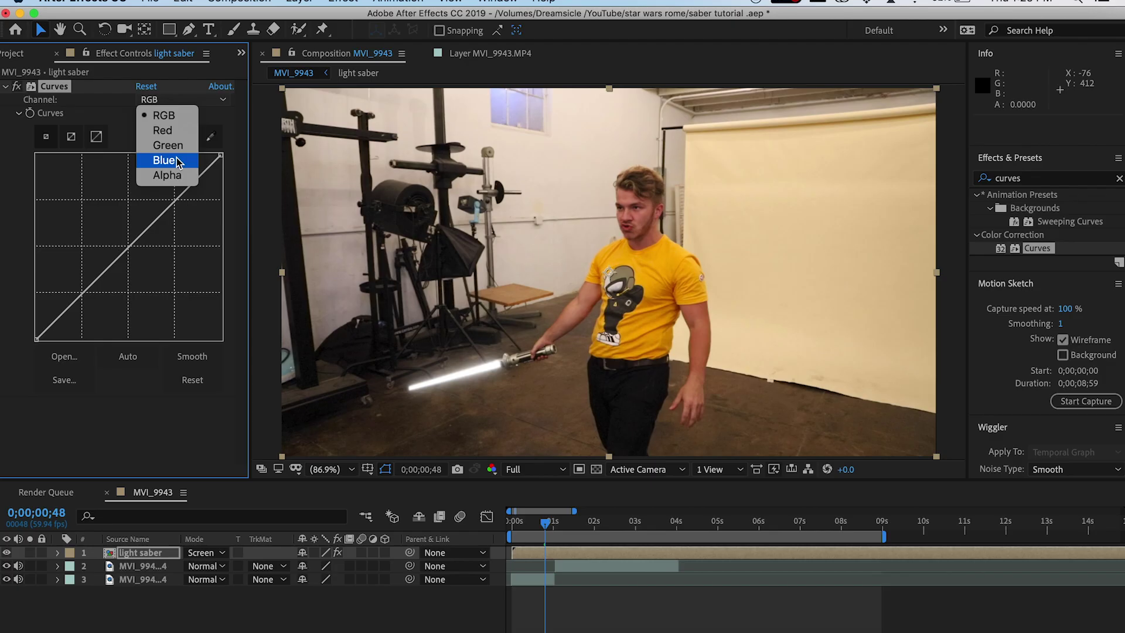
Raise the Blue curve, lower the Red curve and reshape the Green curve
{"action": "left_click", "coordinate": [178, 162]}
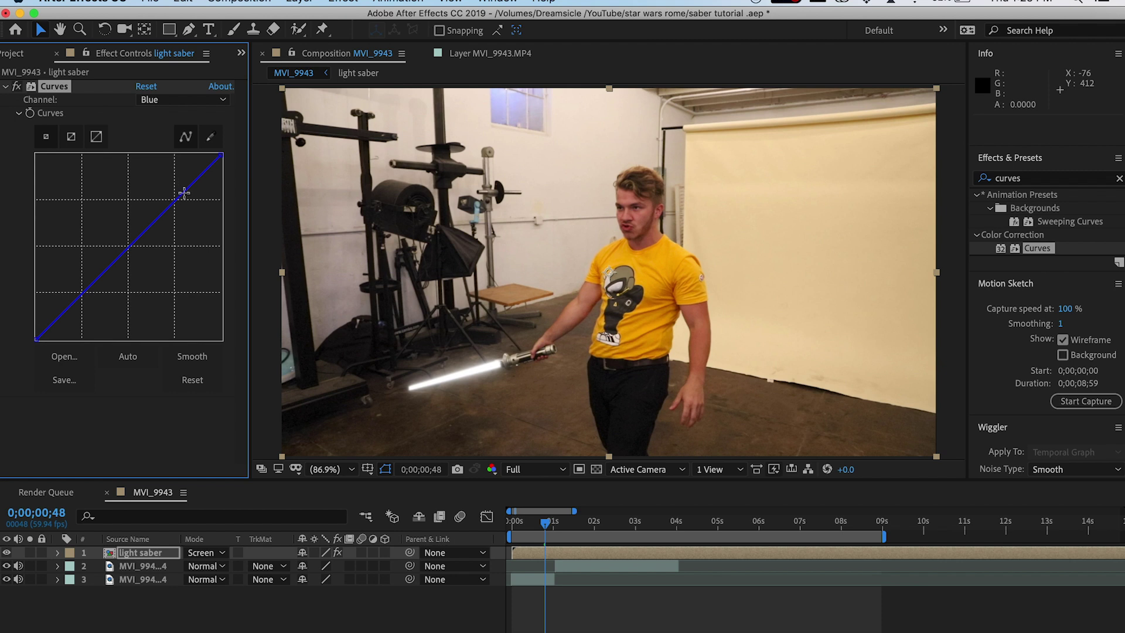
{"action": "left_click_drag", "start_coordinate": [150, 171], "coordinate": [147, 180]}
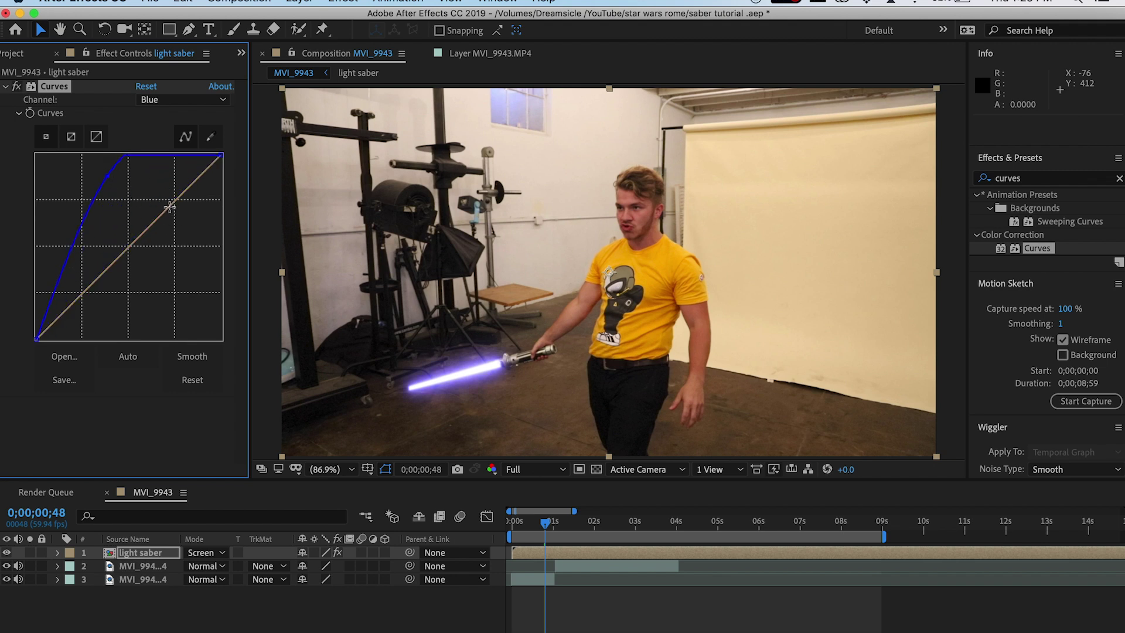
{"action": "left_click_drag", "start_coordinate": [182, 218], "coordinate": [145, 200]}
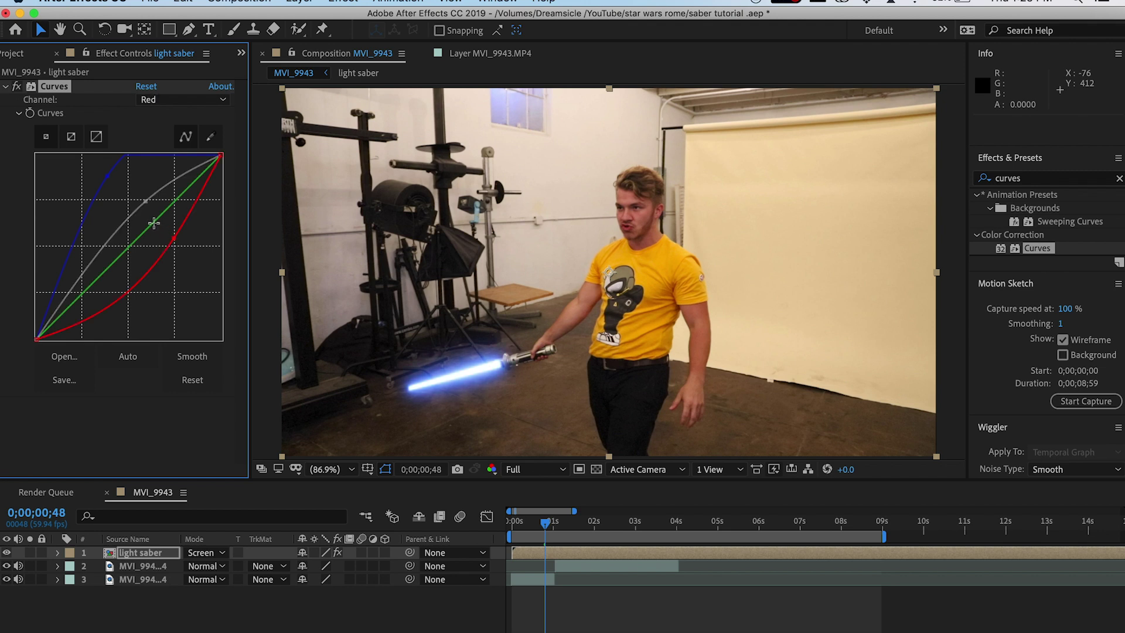
{"action": "left_click_drag", "start_coordinate": [154, 223], "coordinate": [113, 201]}
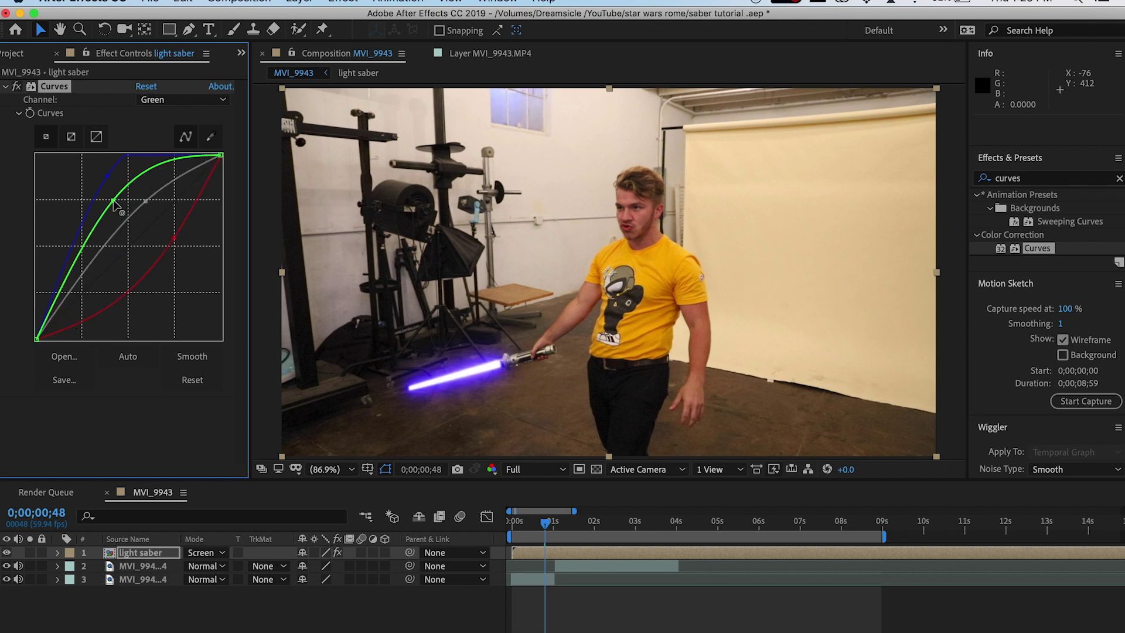